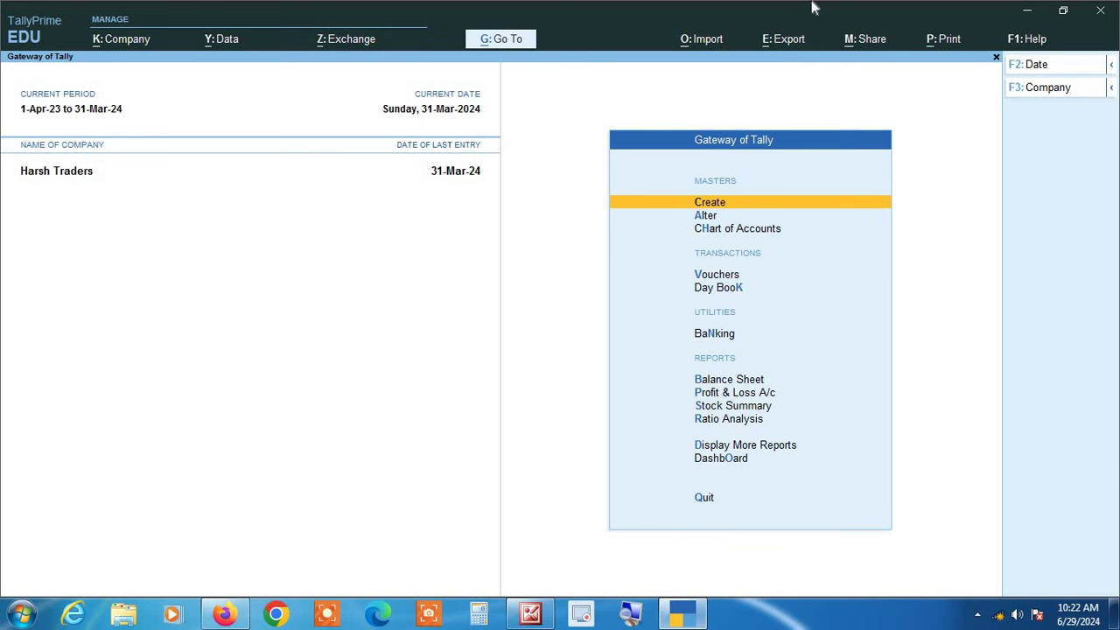
- Open the chart of accounts for ledgers and show only the unused ledgers through the exception reports
key(Down)
key(Down)
key(Return)
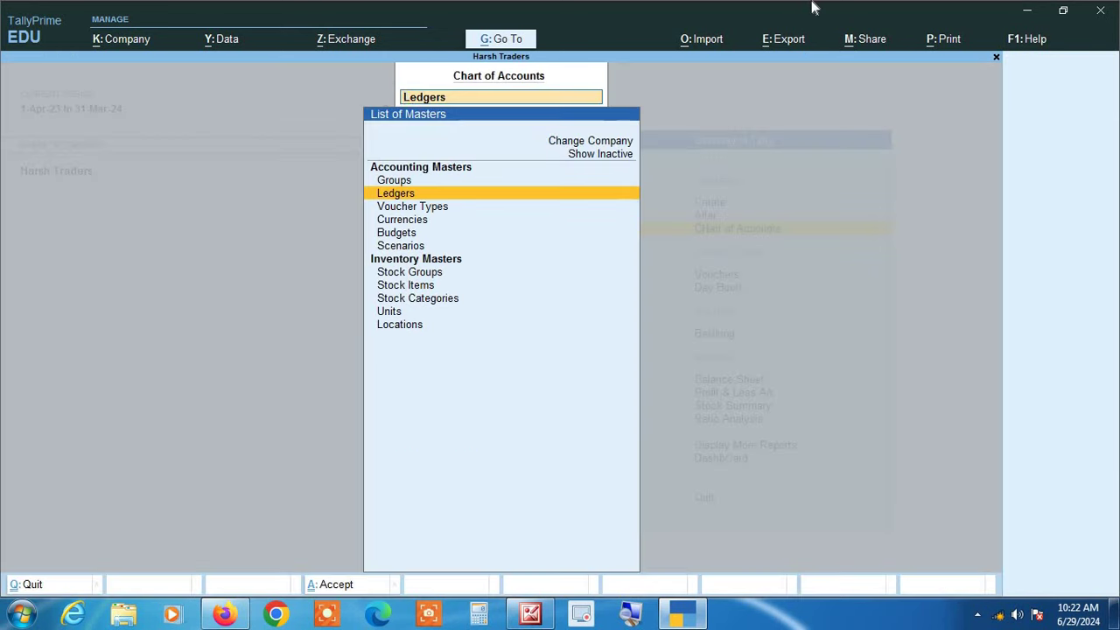
click(628, 615)
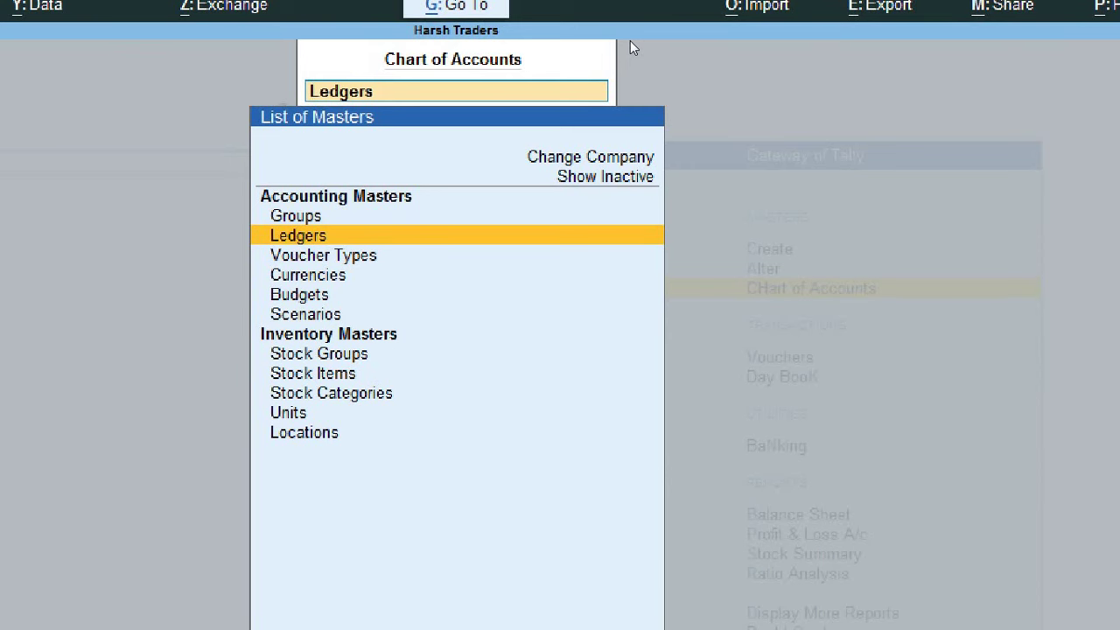
key(Up)
key(Down)
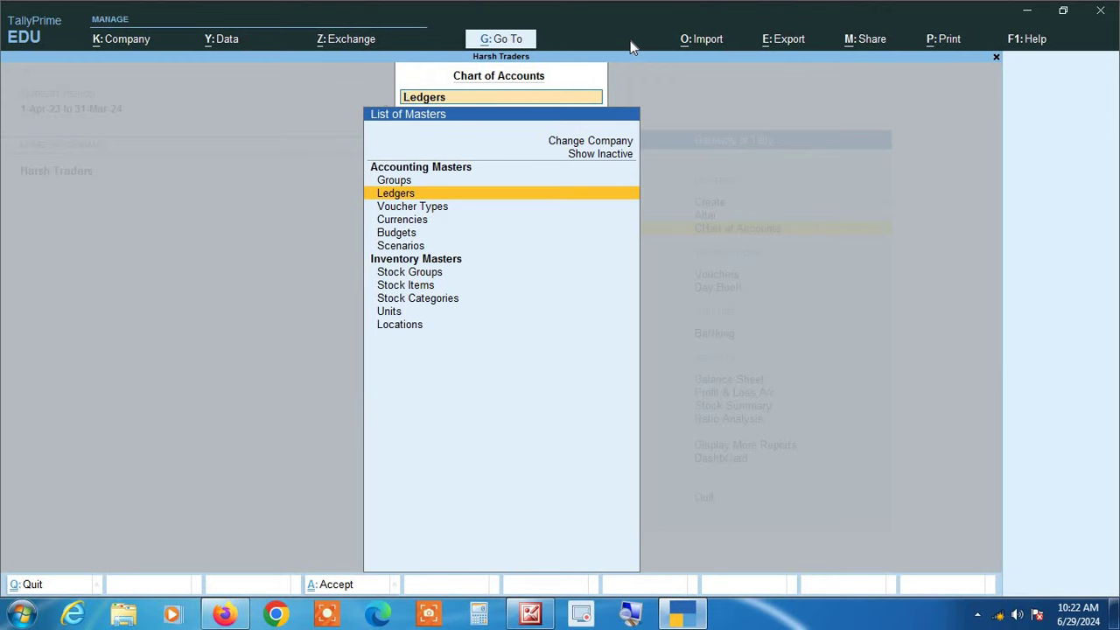
key(Return)
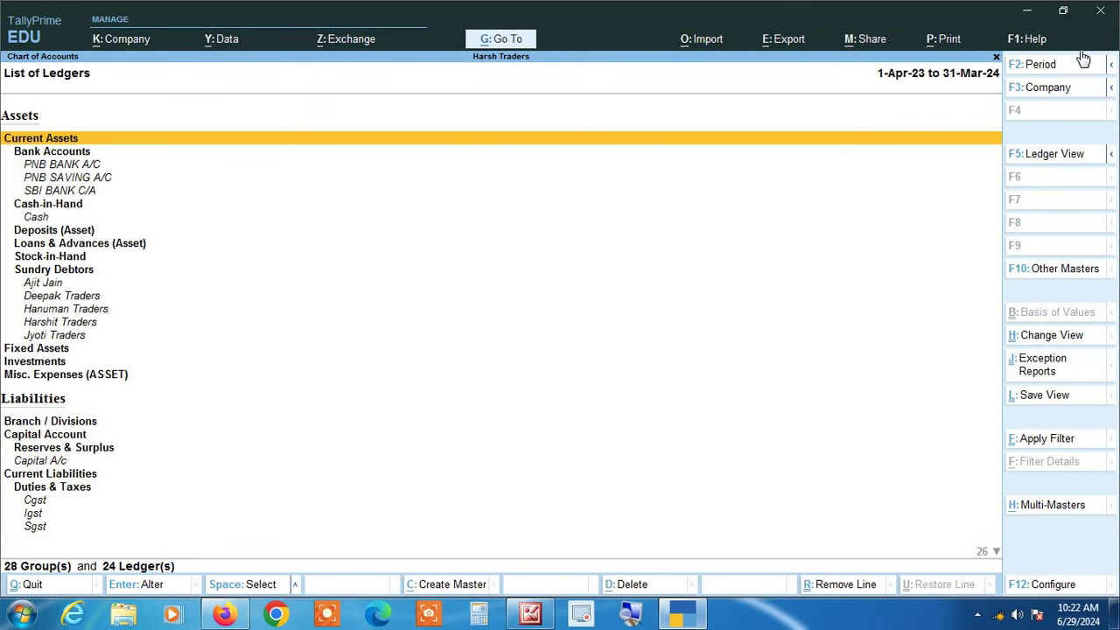
click(1041, 366)
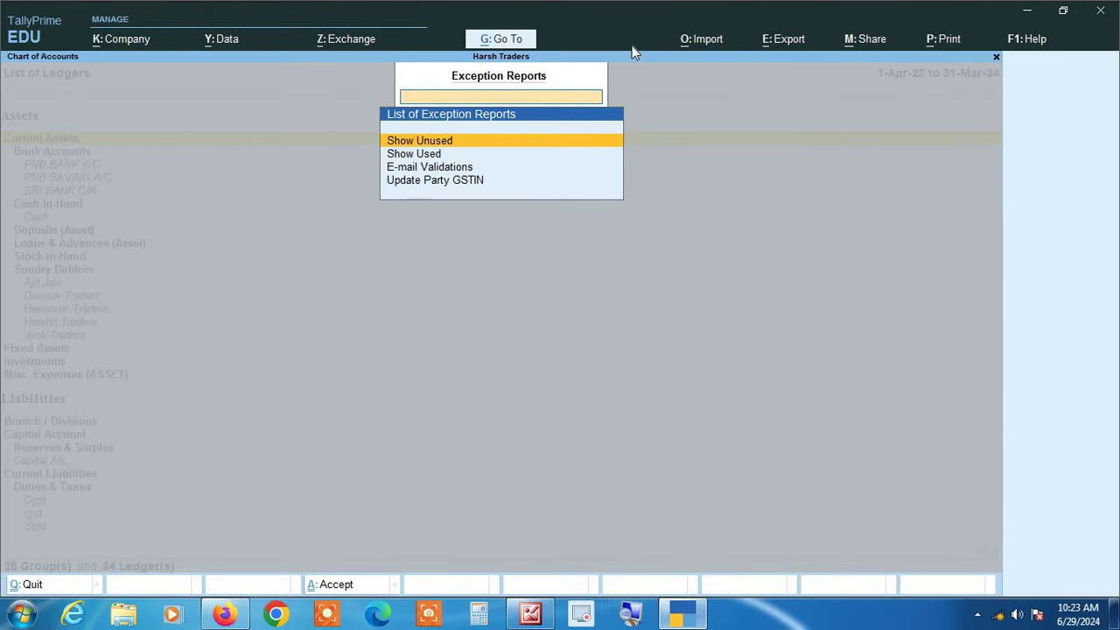
key(Return)
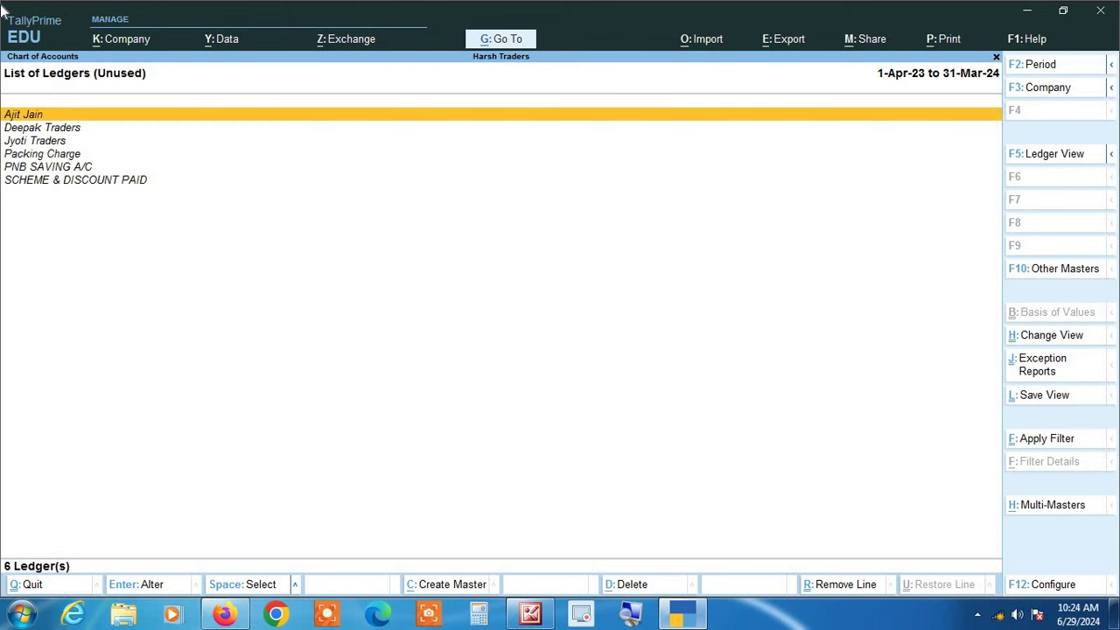
- Open the first ledger in the unused list for alteration and delete it
key(Return)
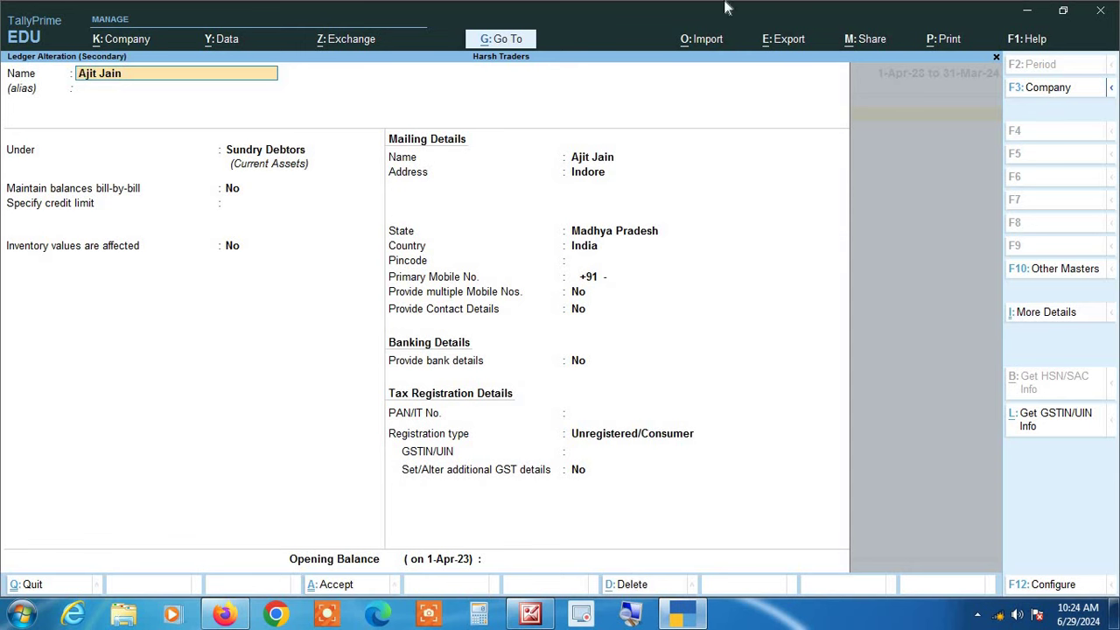
key(ctrl)
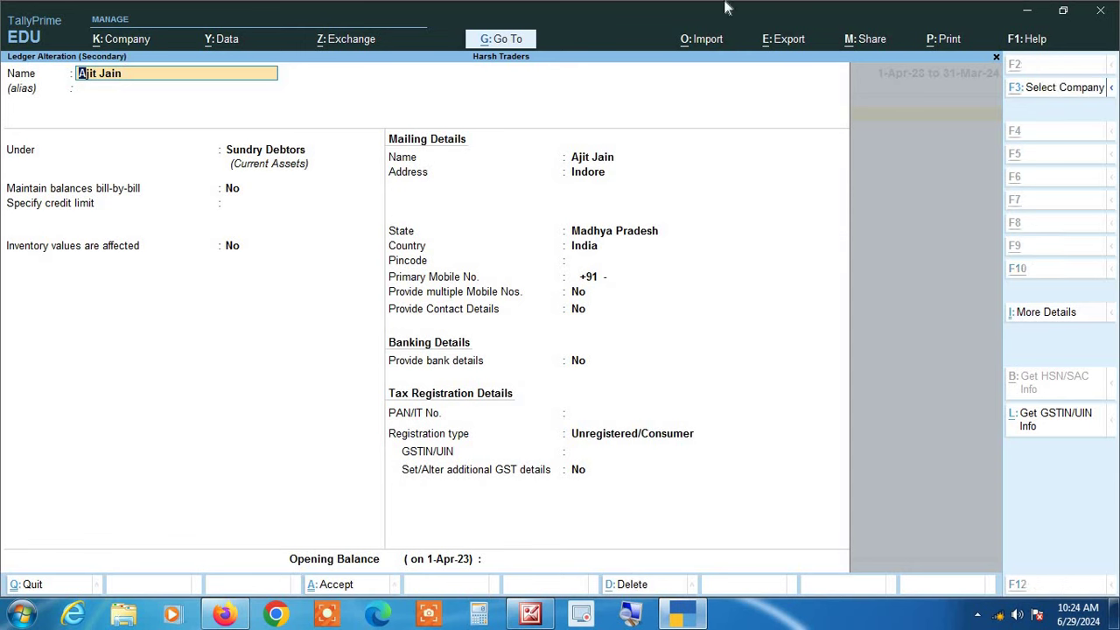
key(alt+d)
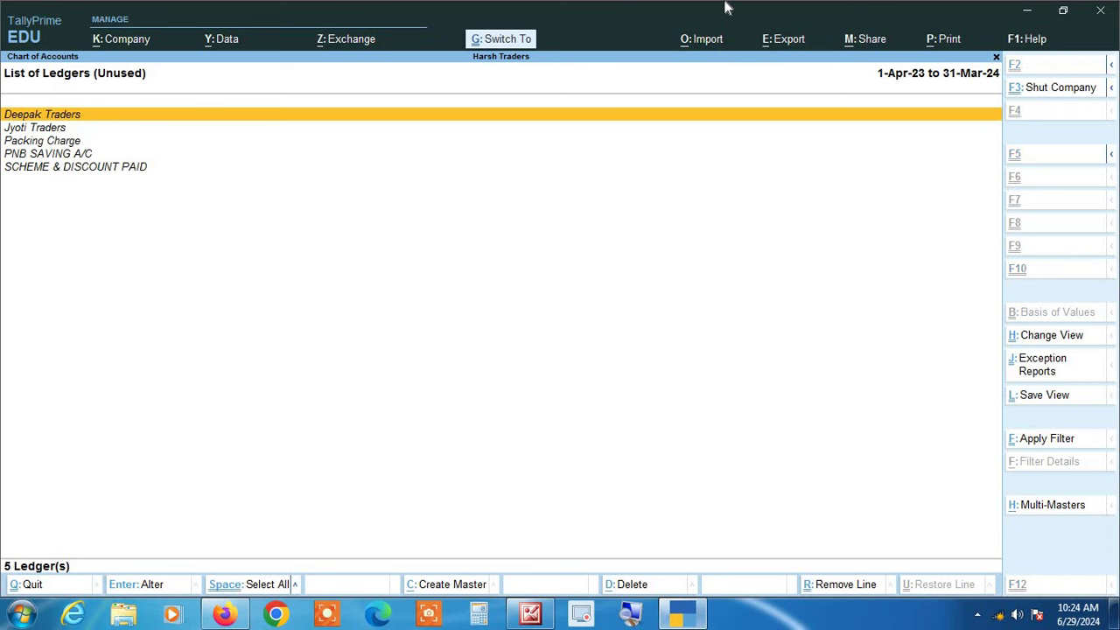
- Select all remaining unused ledgers, delete them together, and return to the Gateway of Tally
key(ctrl+space)
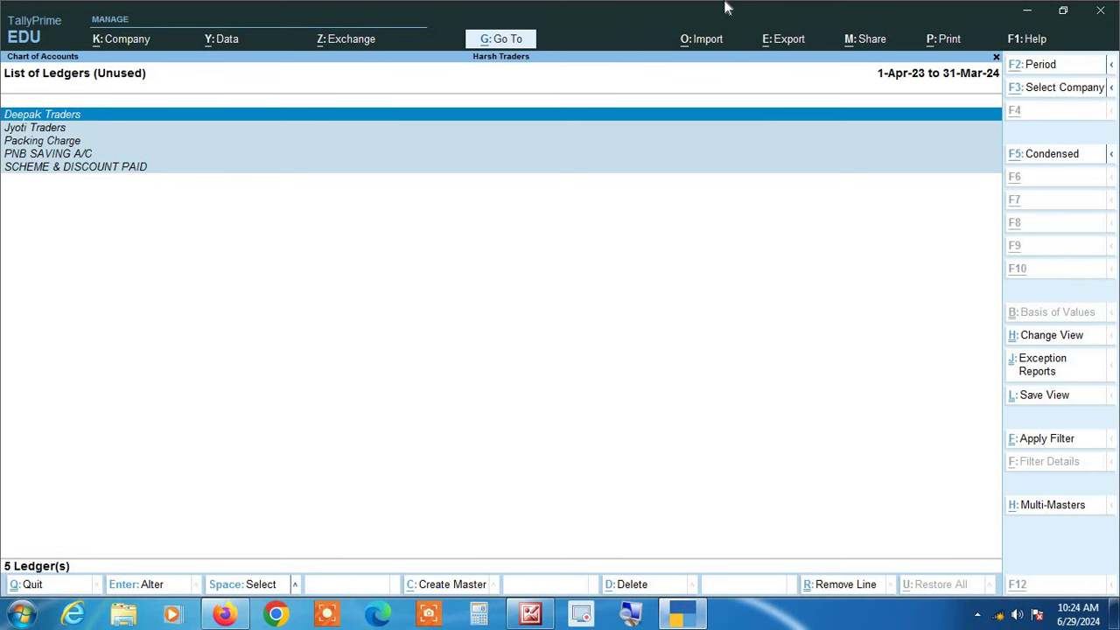
key(alt+d)
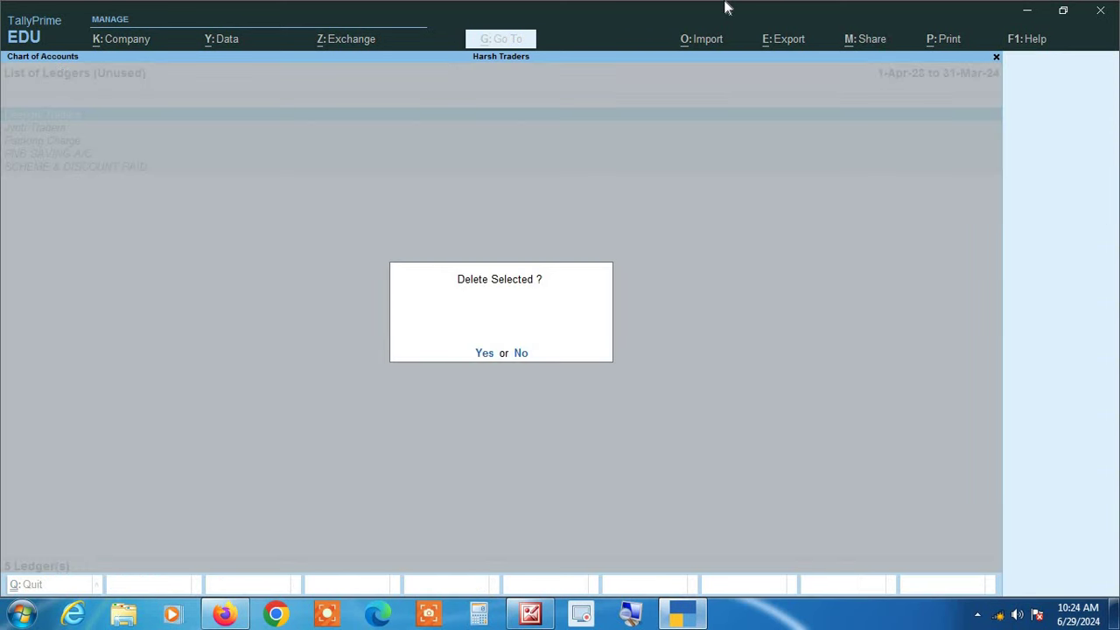
key(y)
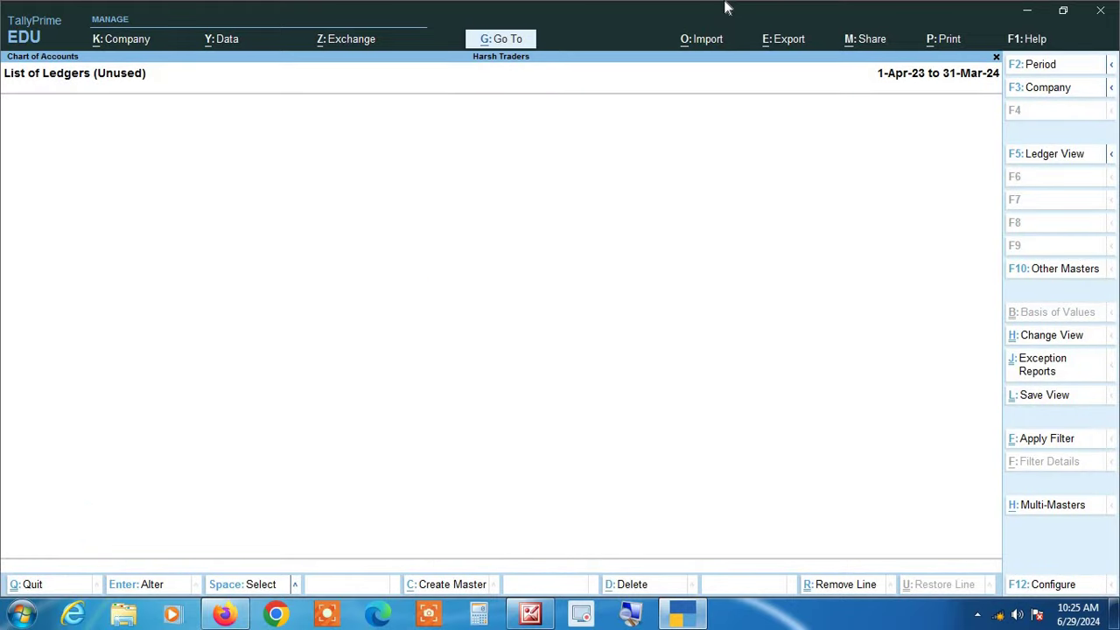
key(Escape)
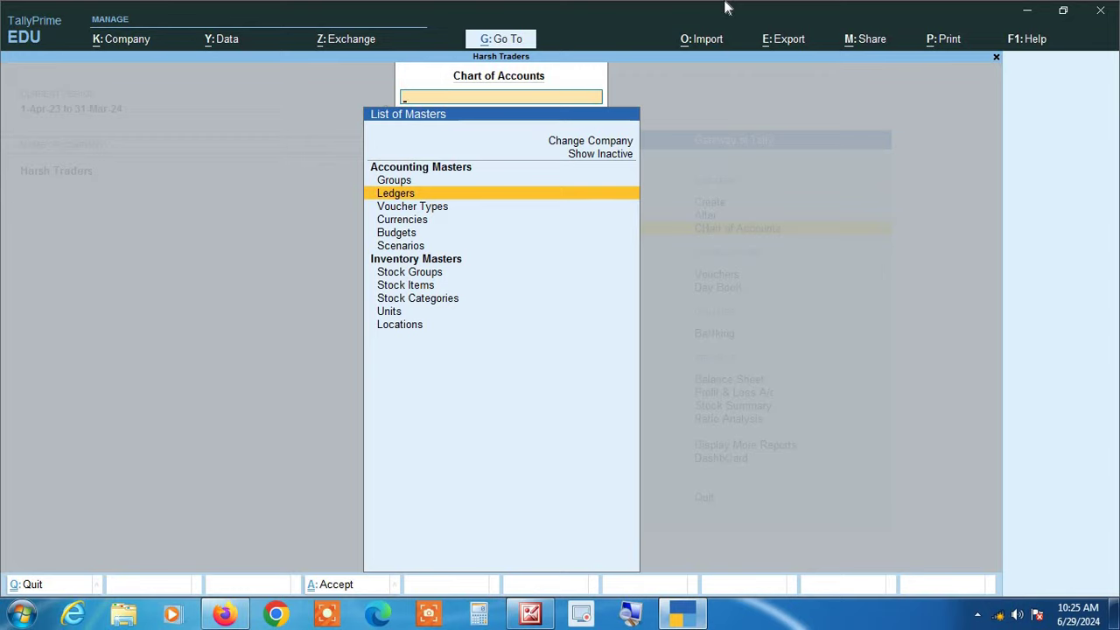
key(Escape)
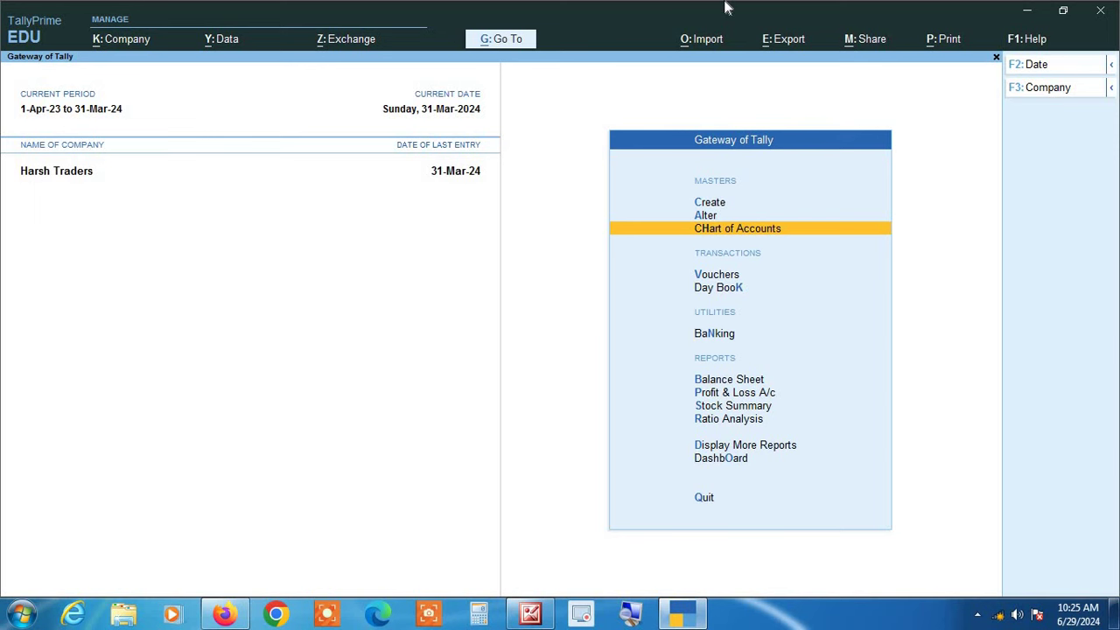
- Open the chart of accounts for stock items and show only the unused ones through the exception reports
key(Return)
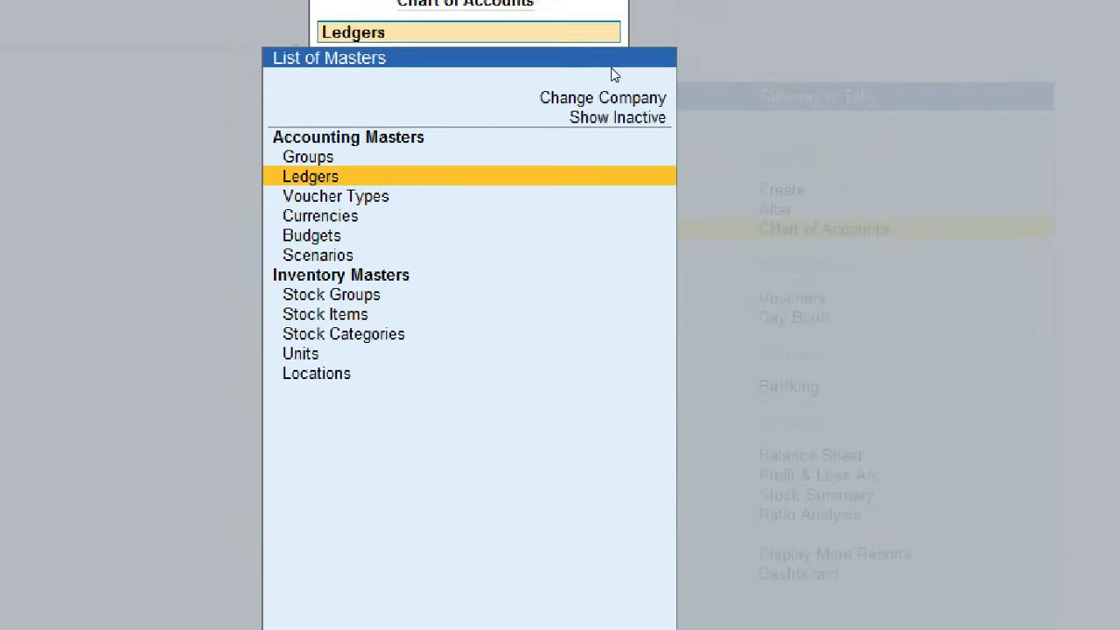
key(Down)
key(Down)
key(Down)
key(Down)
key(Down)
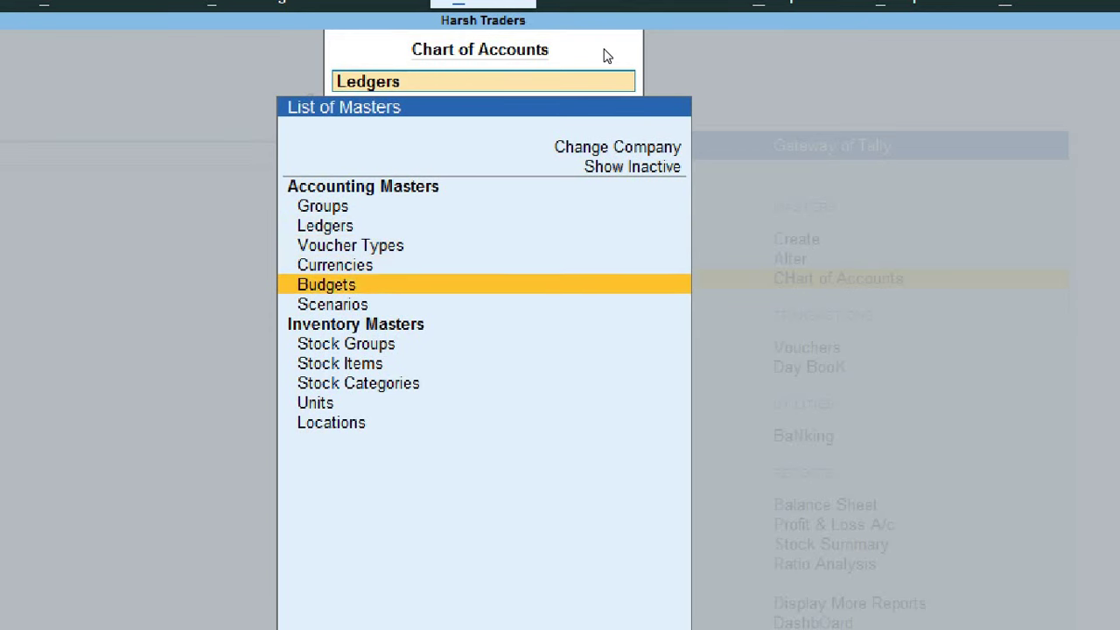
key(Down)
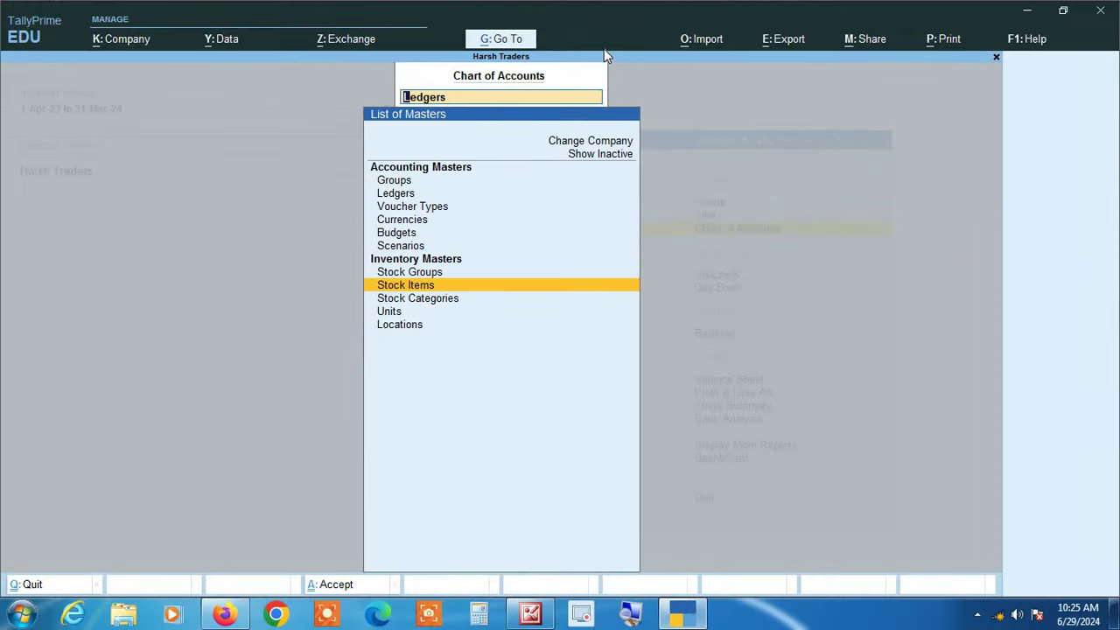
key(Return)
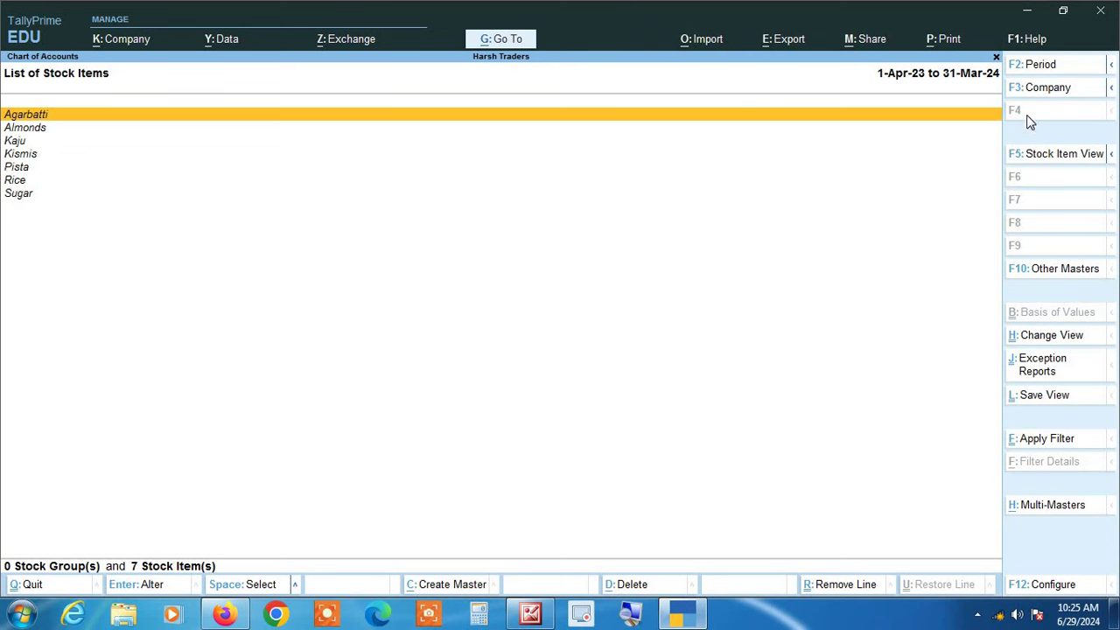
click(1050, 371)
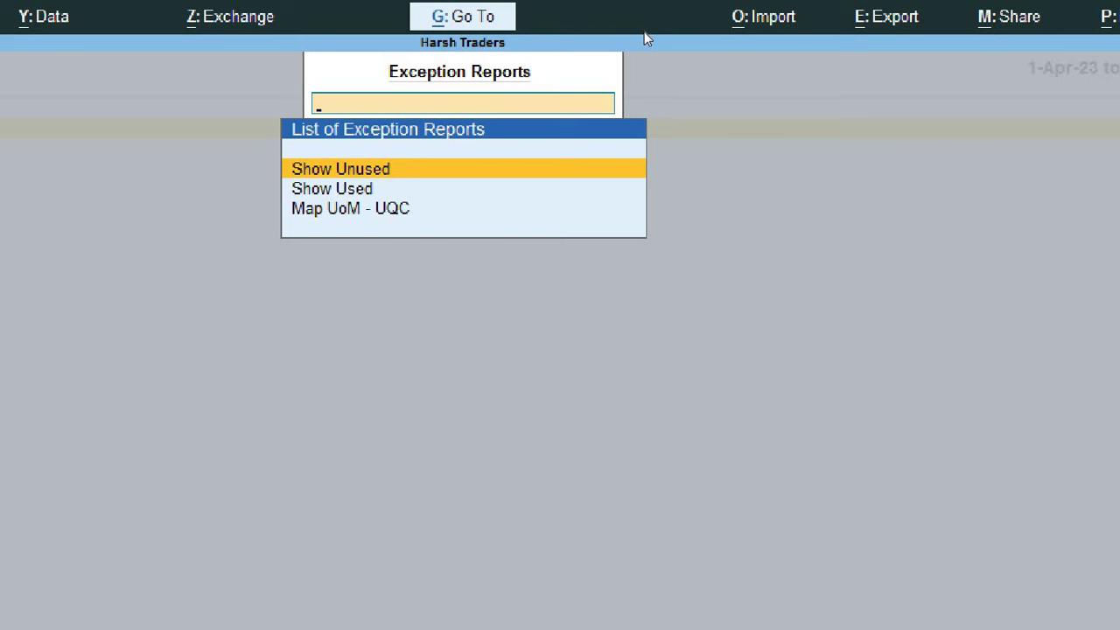
key(Return)
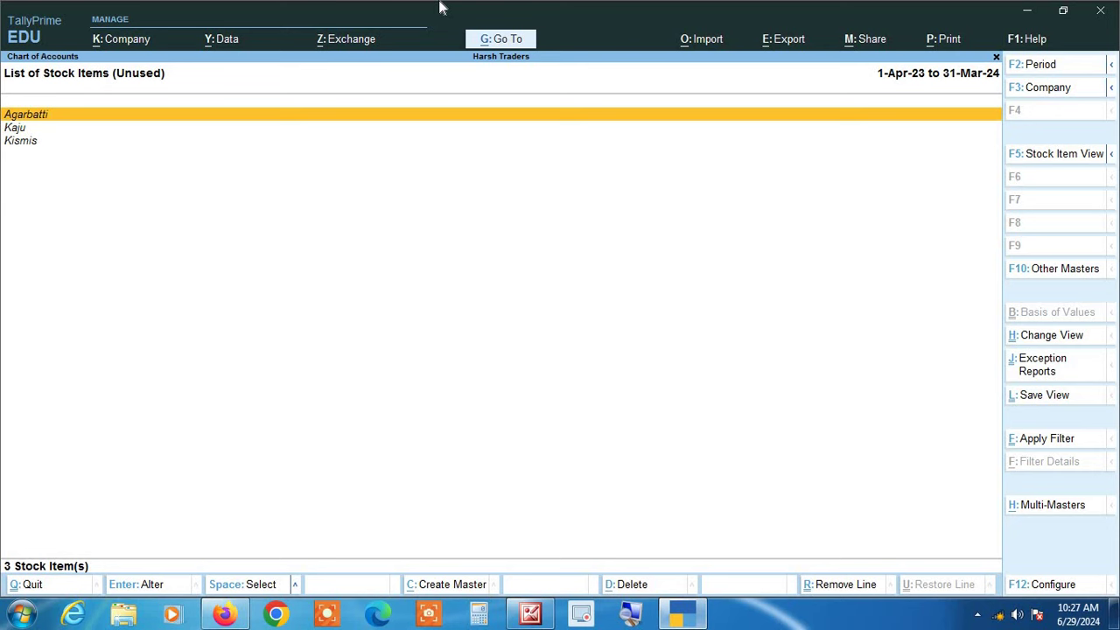
- Open the unused stock item Agarbatti for alteration and delete it
key(Return)
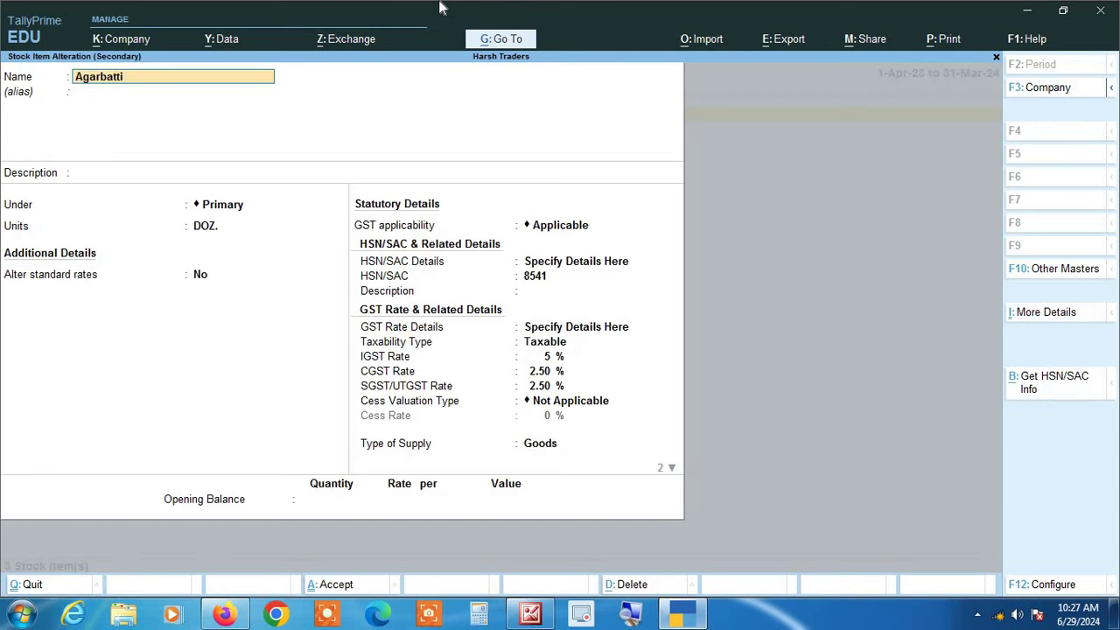
click(646, 587)
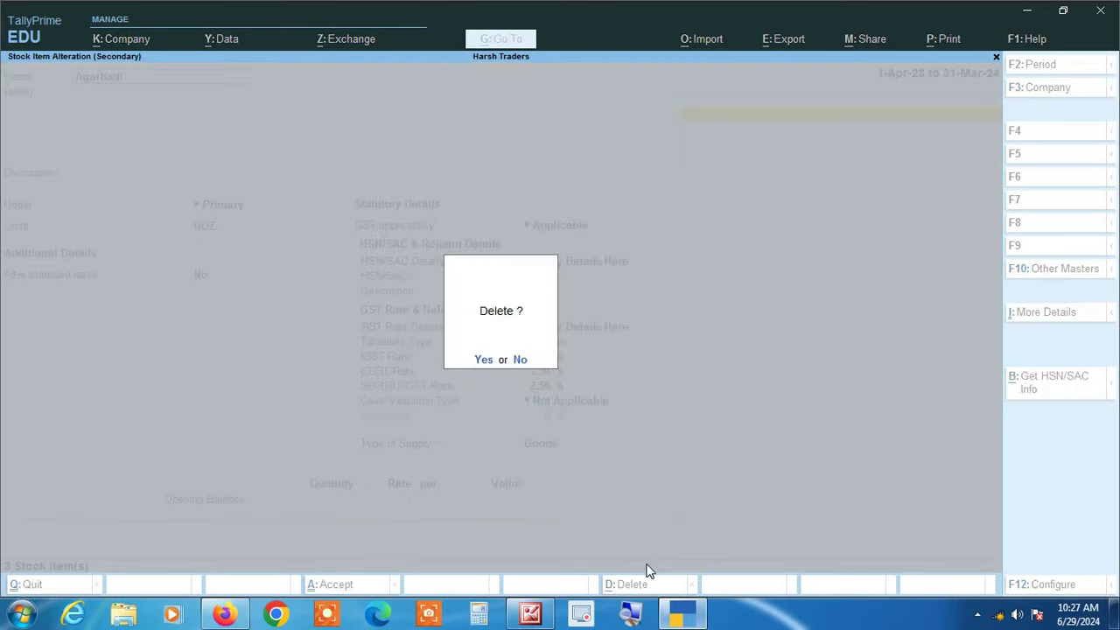
click(484, 362)
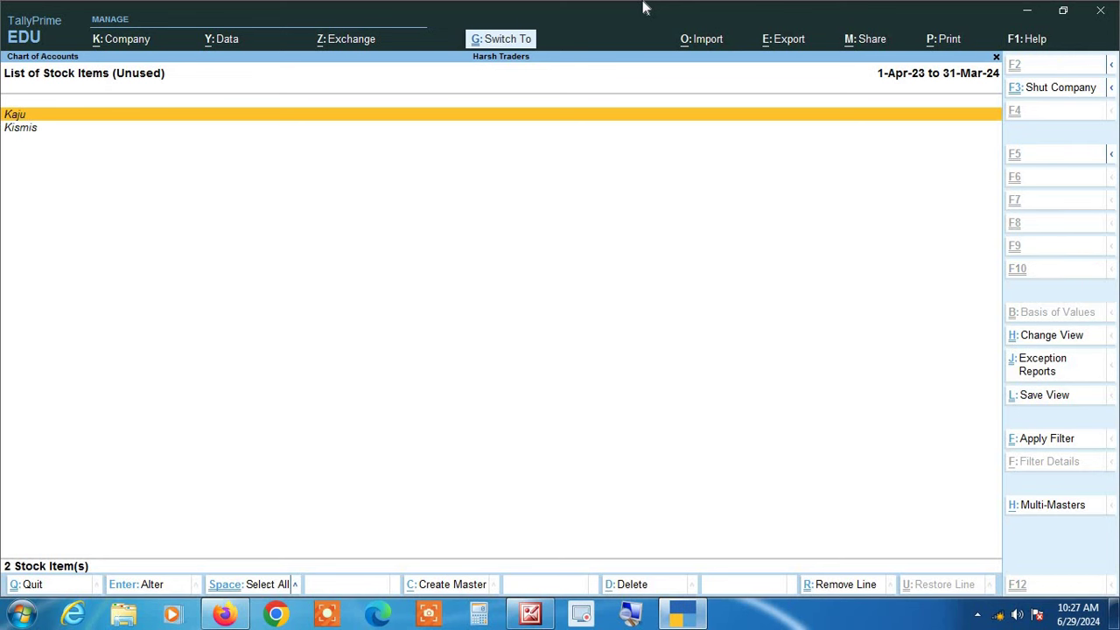
- Select the remaining unused stock items Kaju and Kismis, delete them together, and return to the Gateway of Tally
key(ctrl+space)
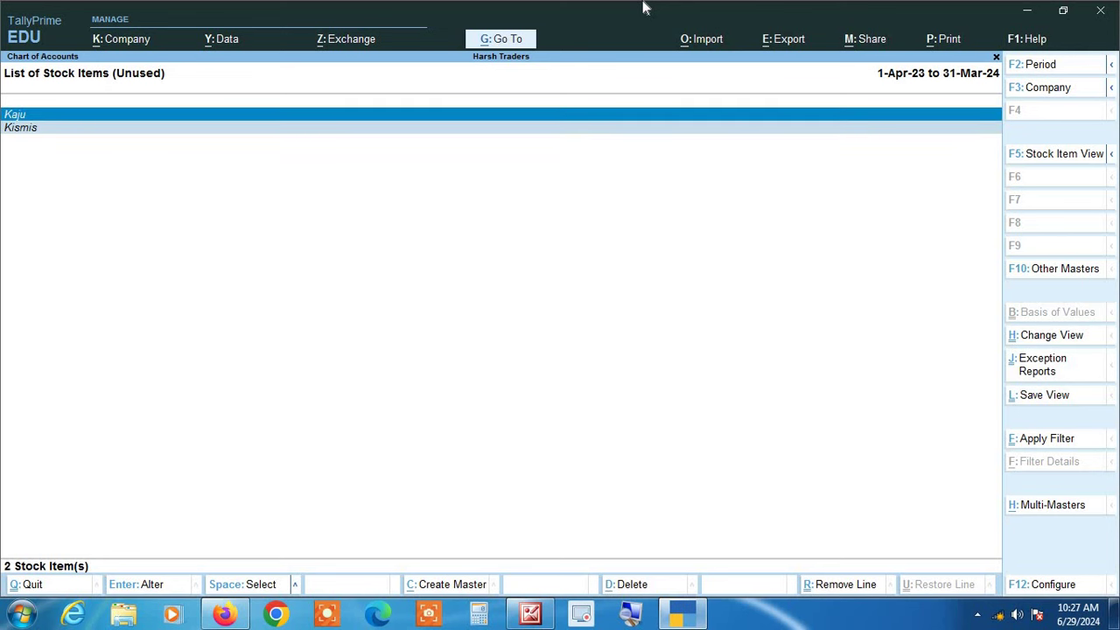
key(alt+d)
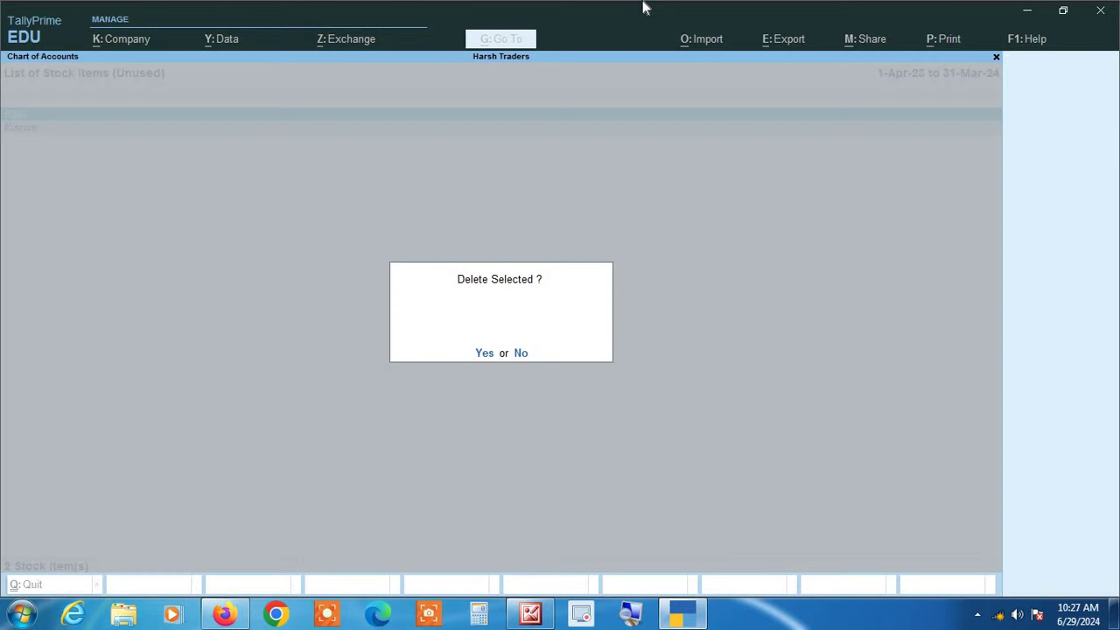
key(y)
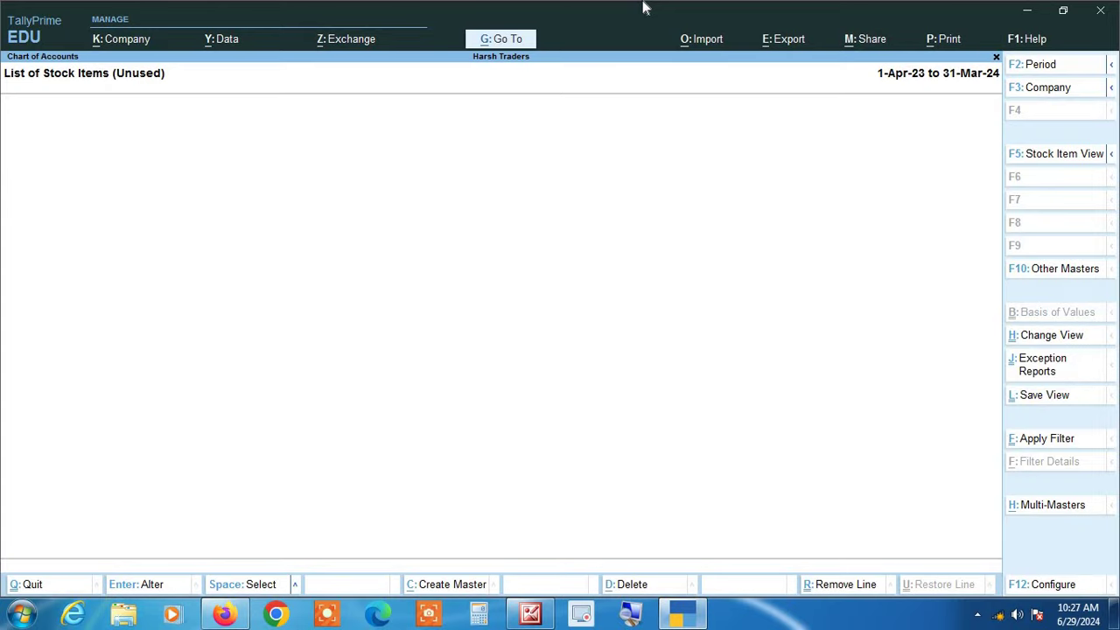
key(Escape)
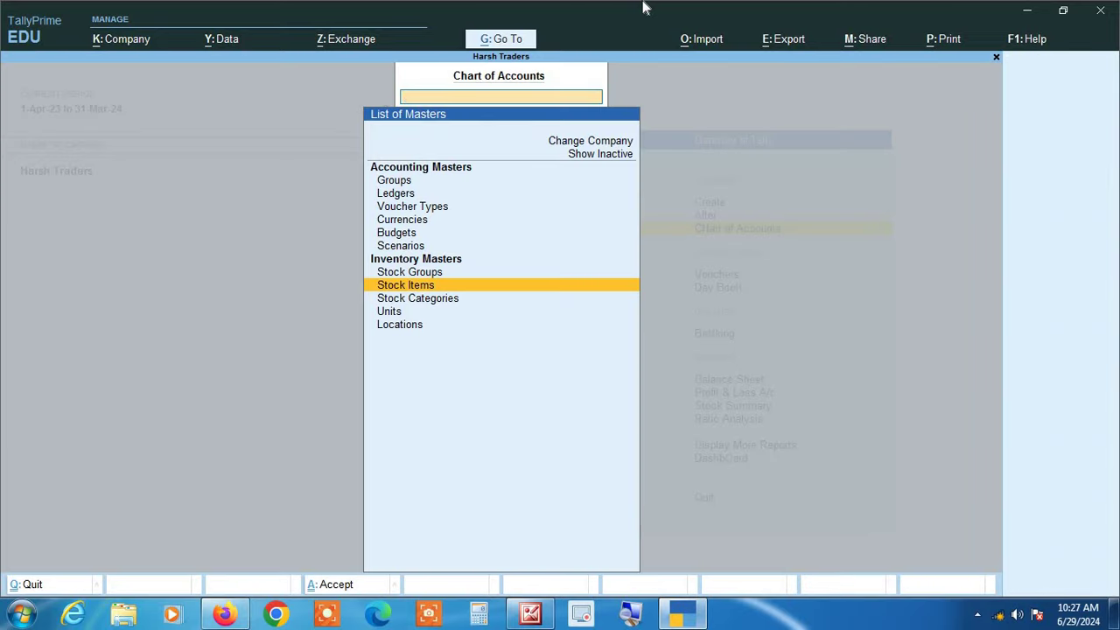
key(Escape)
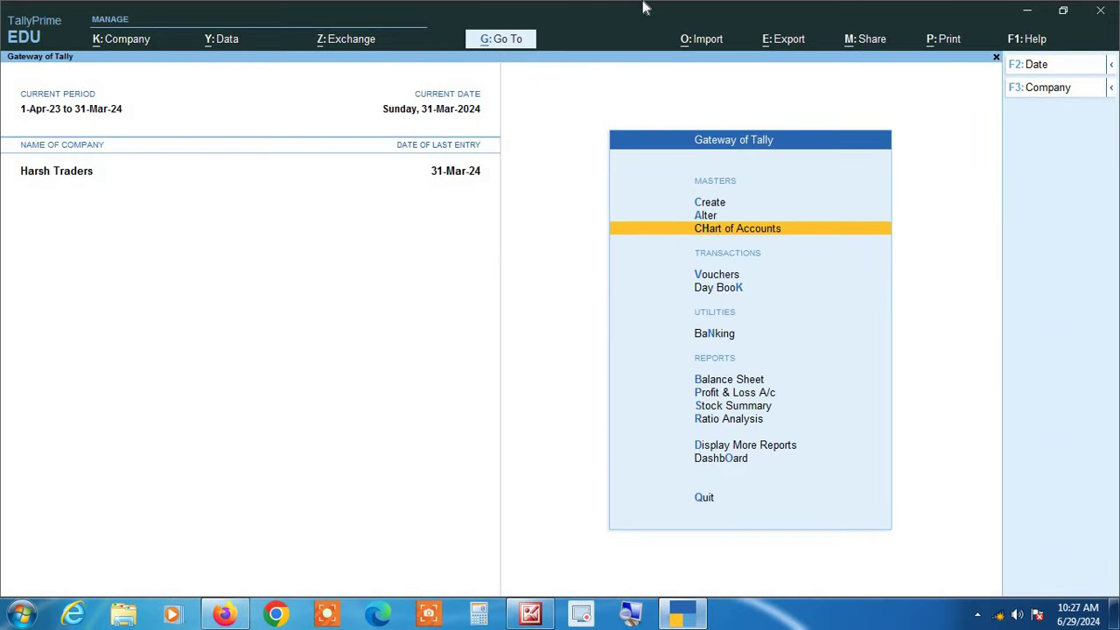